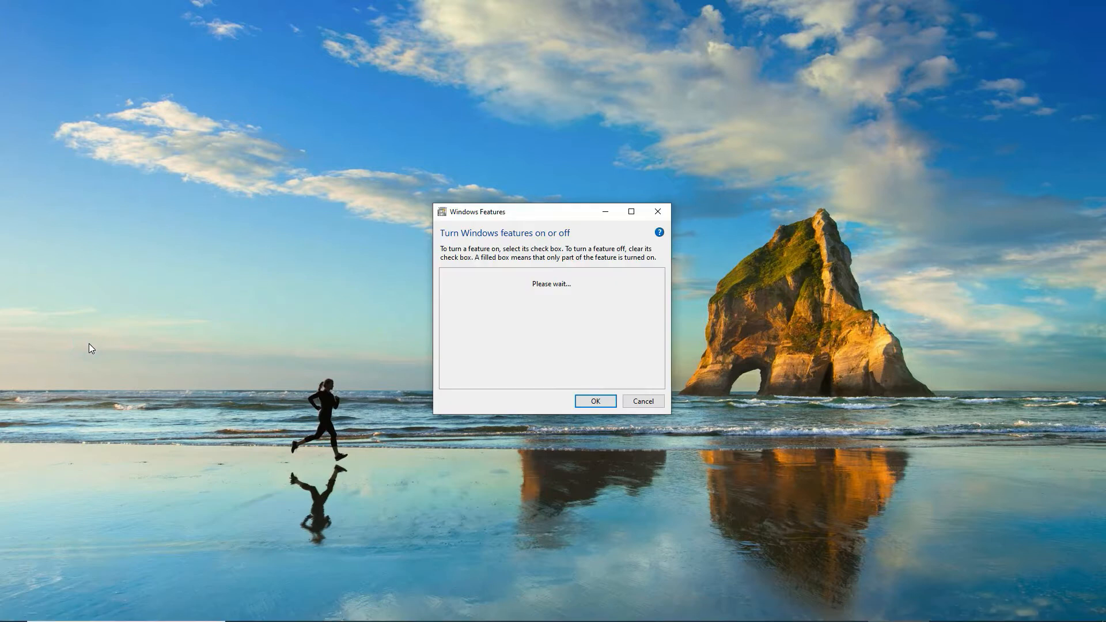
- Enable the Hyper-V Windows feature and restart the PC to finish installing it
left_click_drag(661, 287, 658, 303)
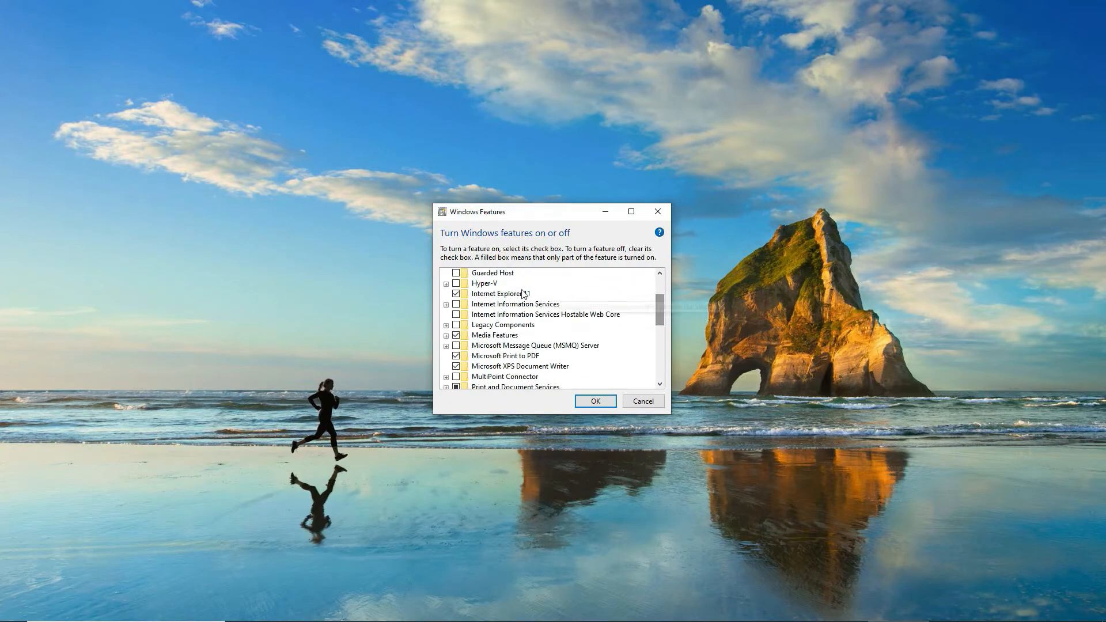
left_click(456, 284)
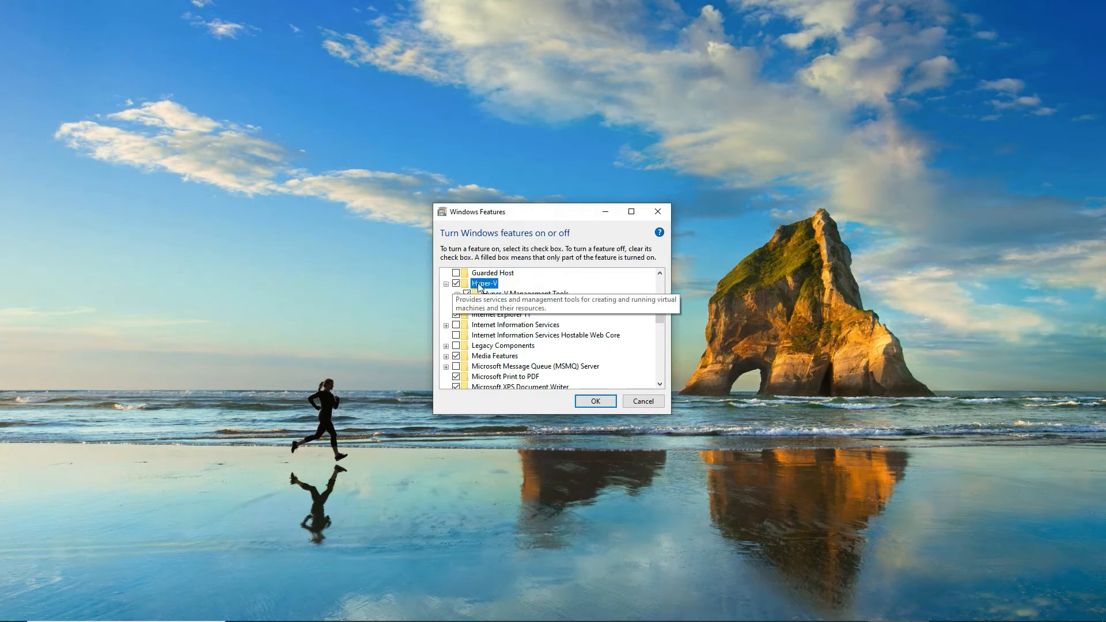
left_click(593, 403)
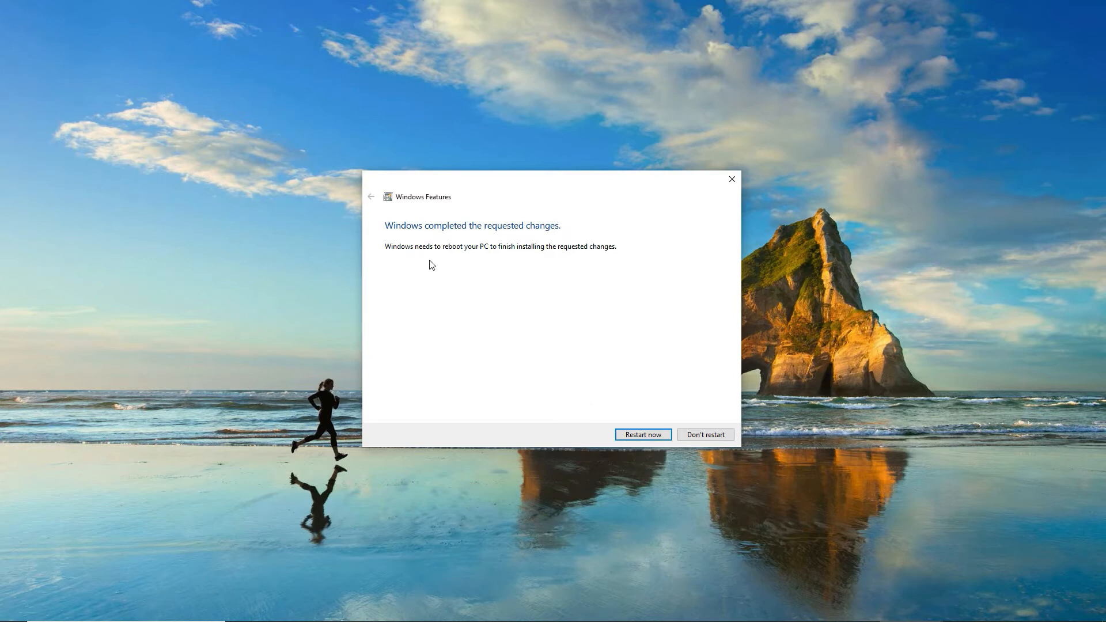
left_click(638, 437)
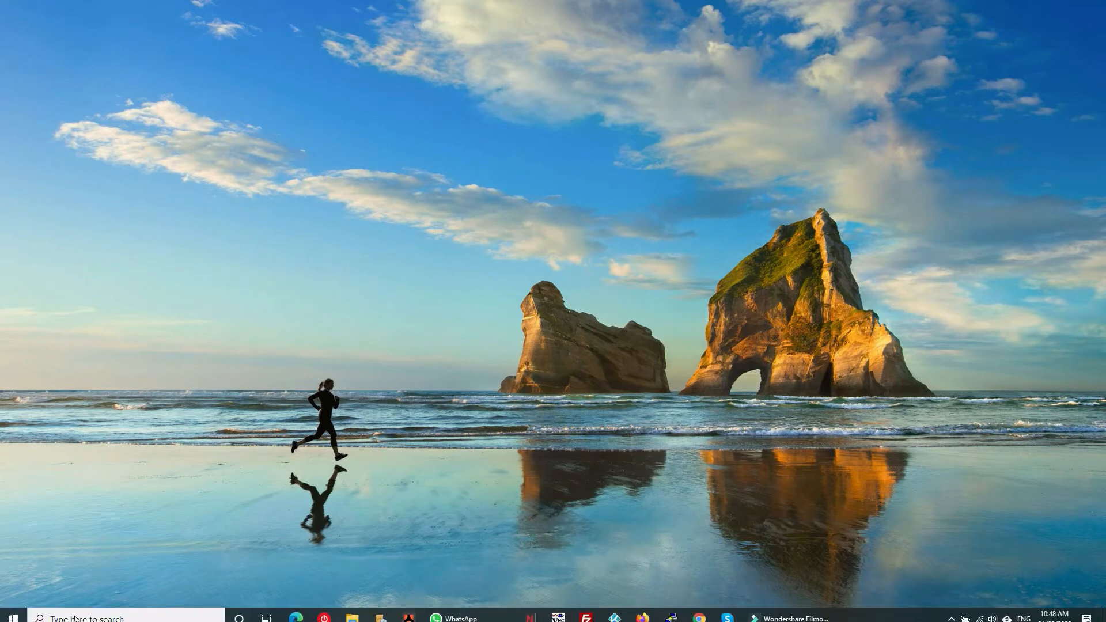
- Find and open Hyper-V Manager in a maximized window and select the local server
left_click(69, 609)
type("hyper")
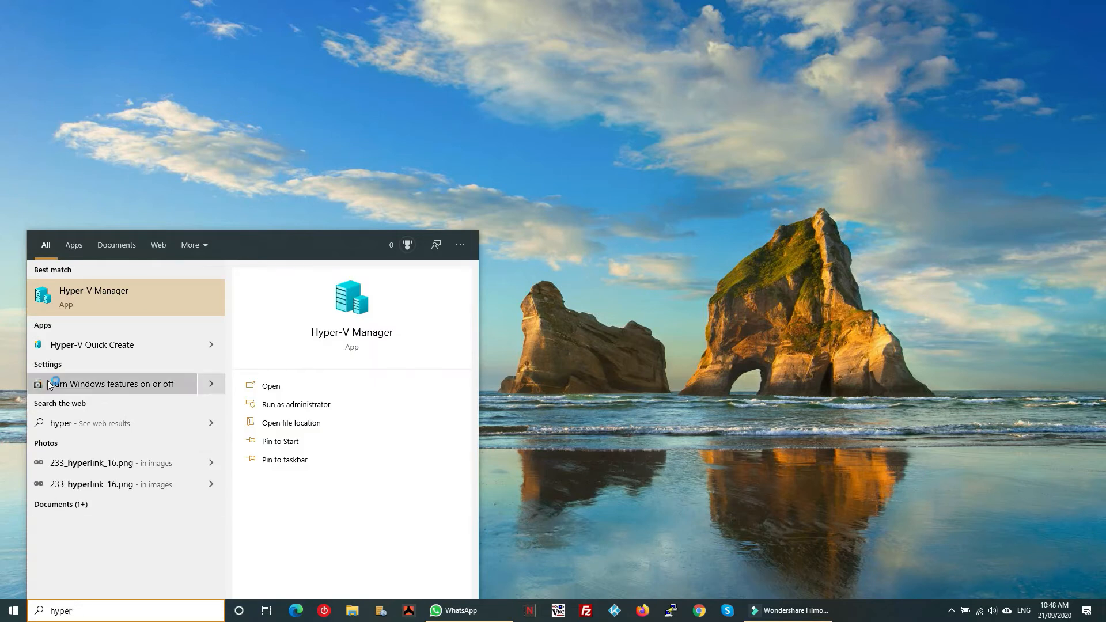
left_click(81, 290)
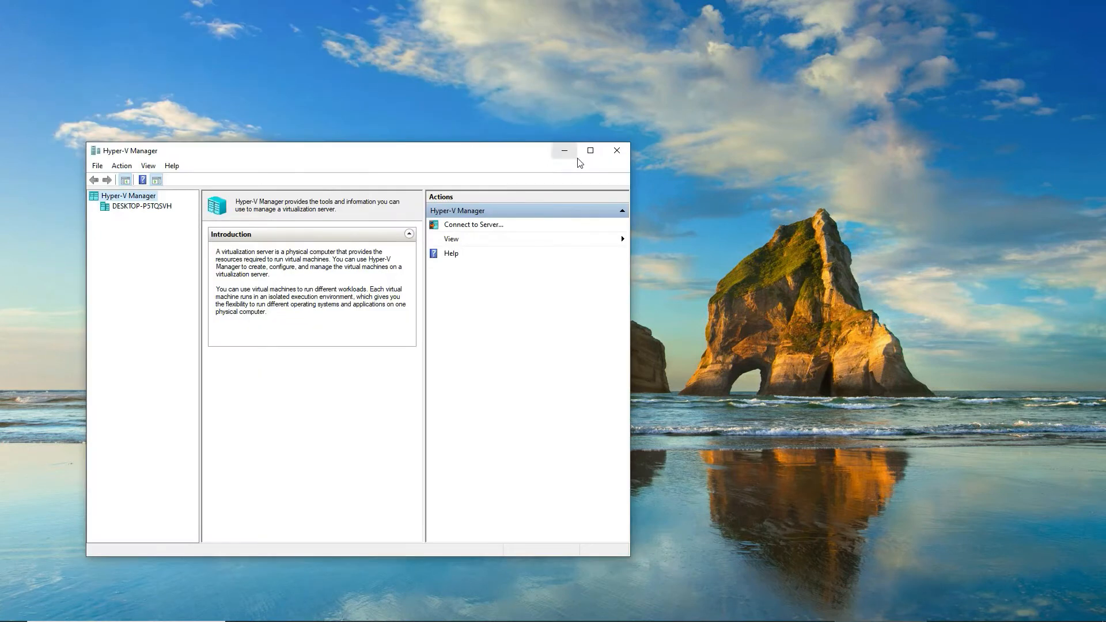
left_click(590, 150)
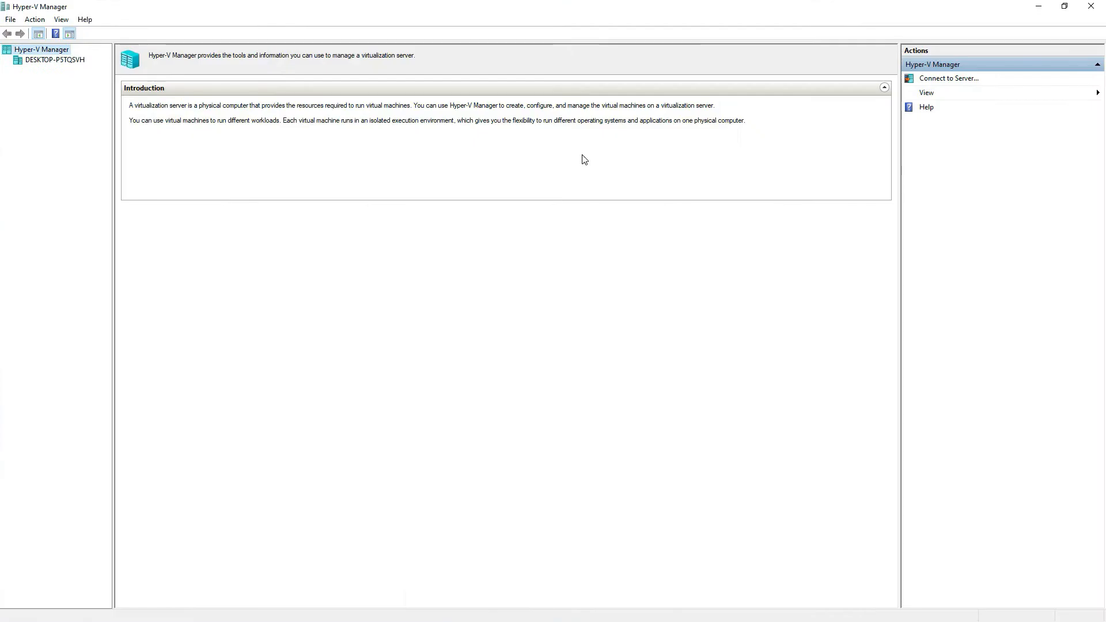
left_click(58, 60)
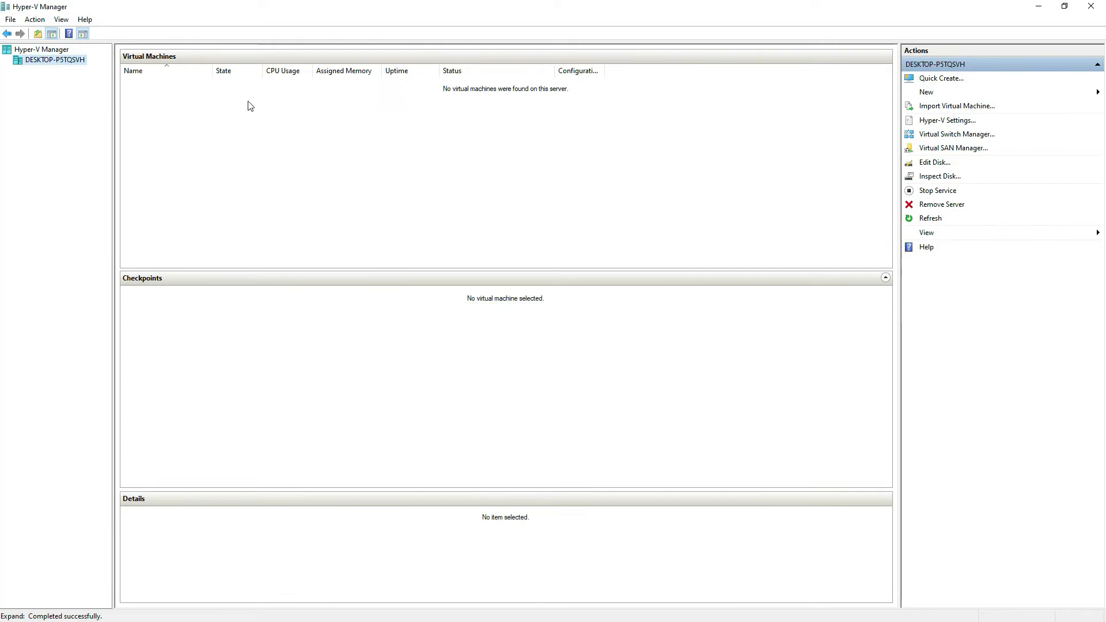
- Quick-create a virtual machine from the Windows 10 dev environment image
left_click(938, 83)
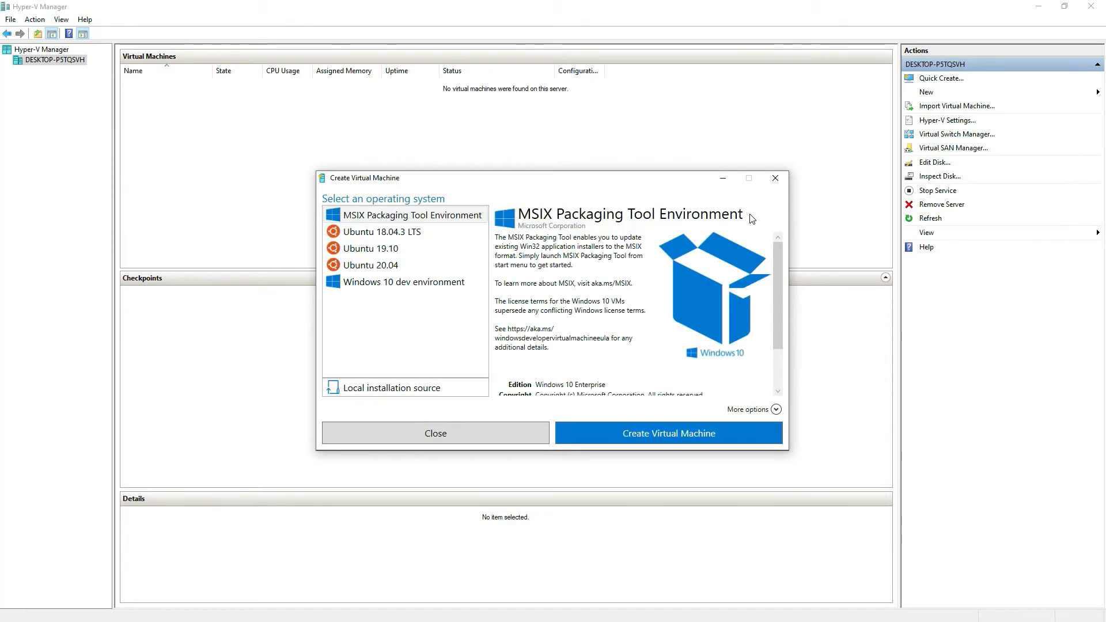
left_click(345, 286)
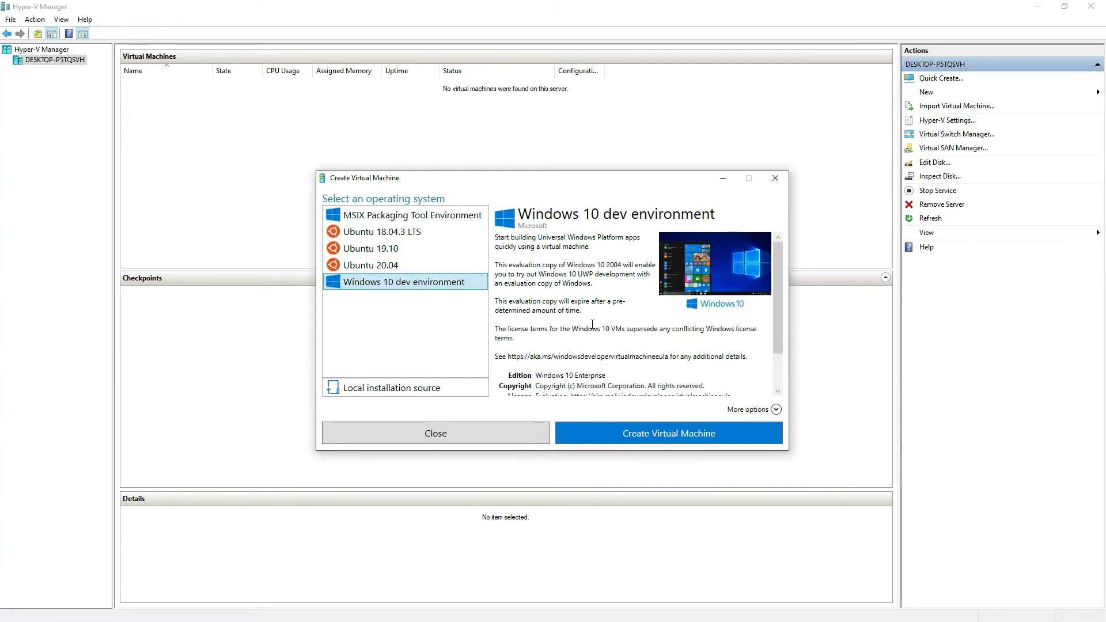
left_click(625, 431)
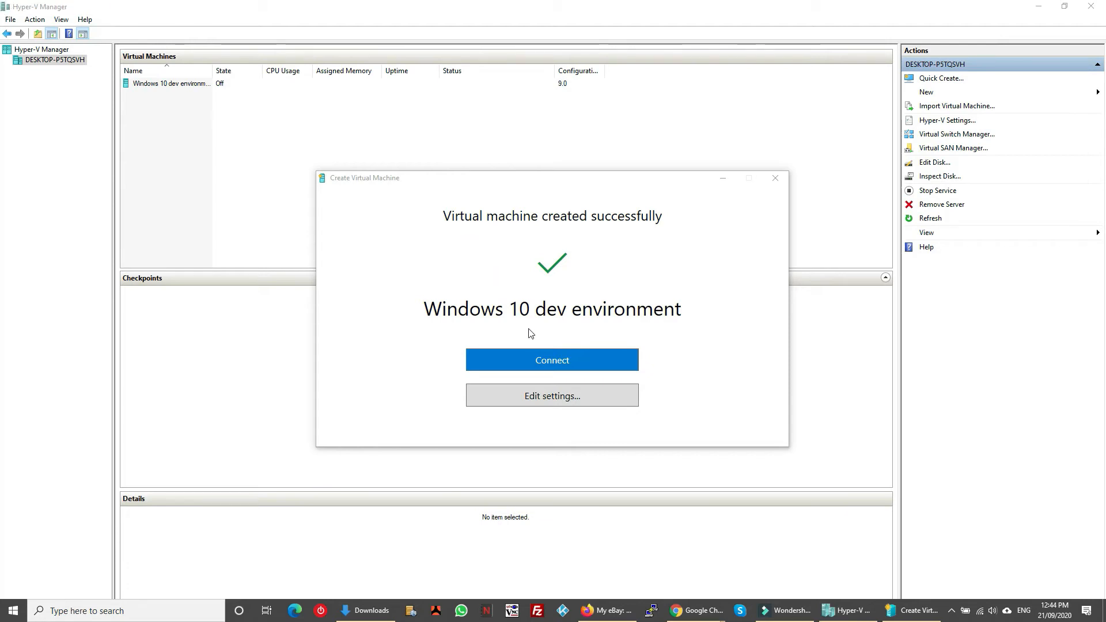
- Connect to the new virtual machine and sign in to its desktop, declining network discoverability
left_click(539, 360)
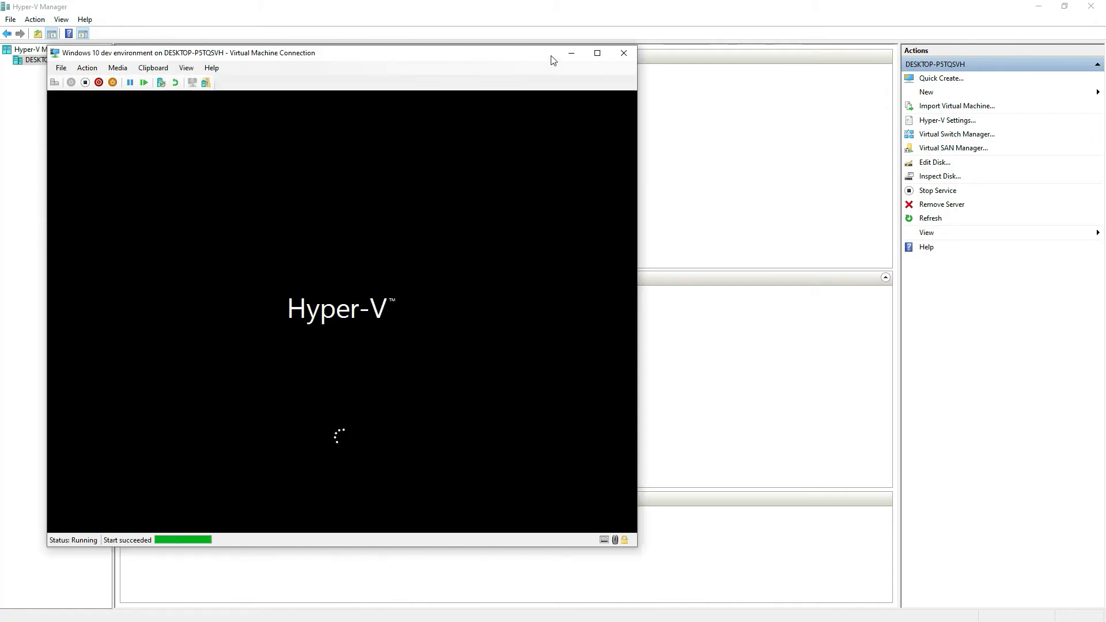
left_click(597, 55)
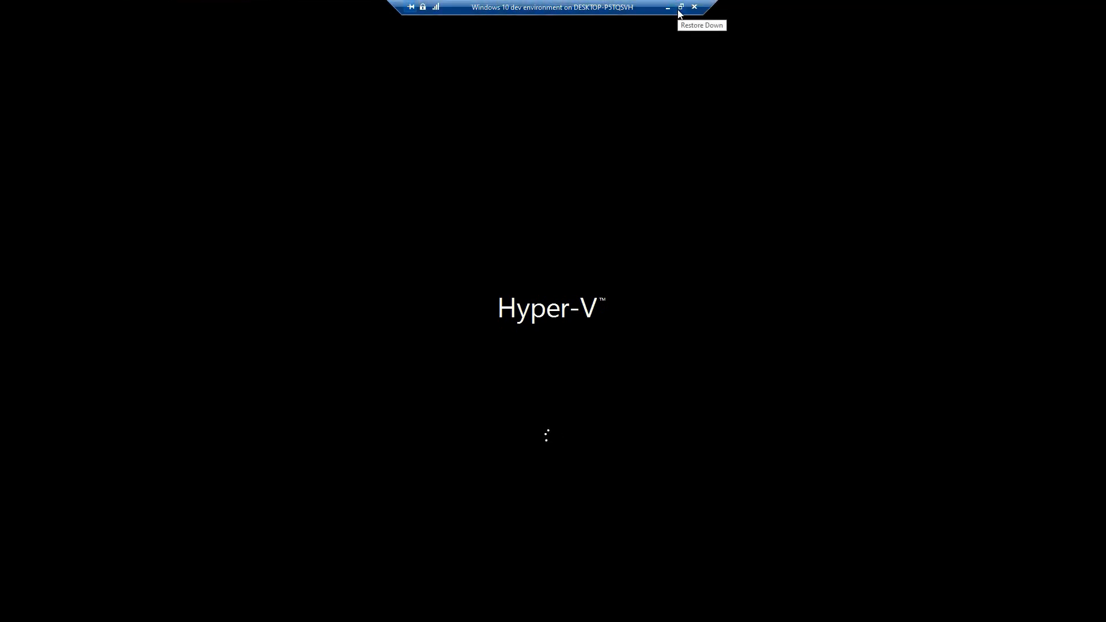
left_click(682, 7)
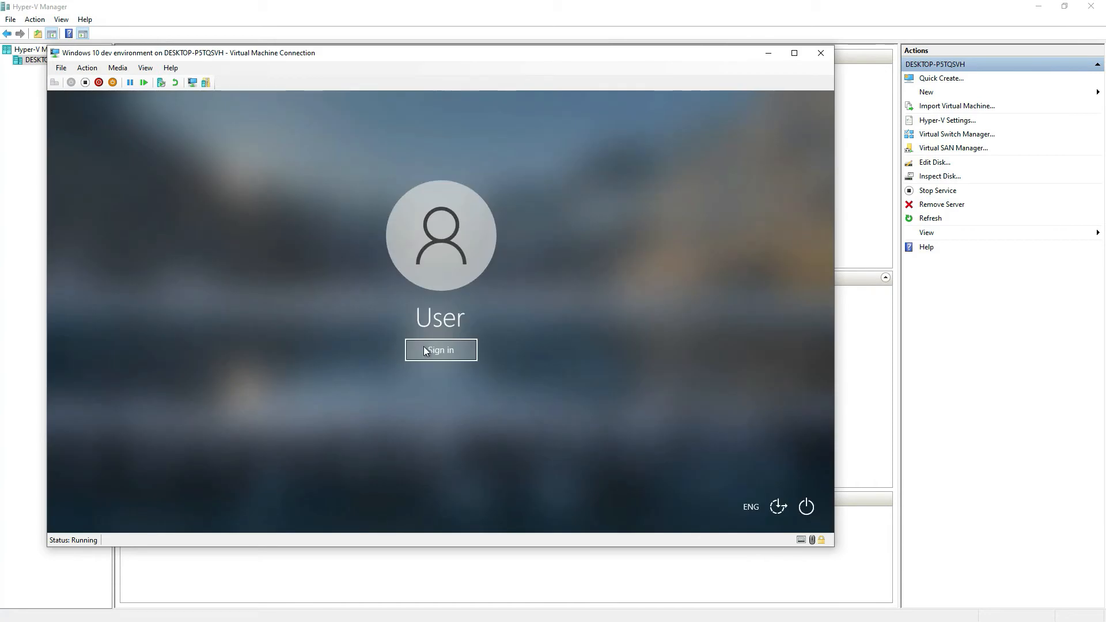
left_click(424, 347)
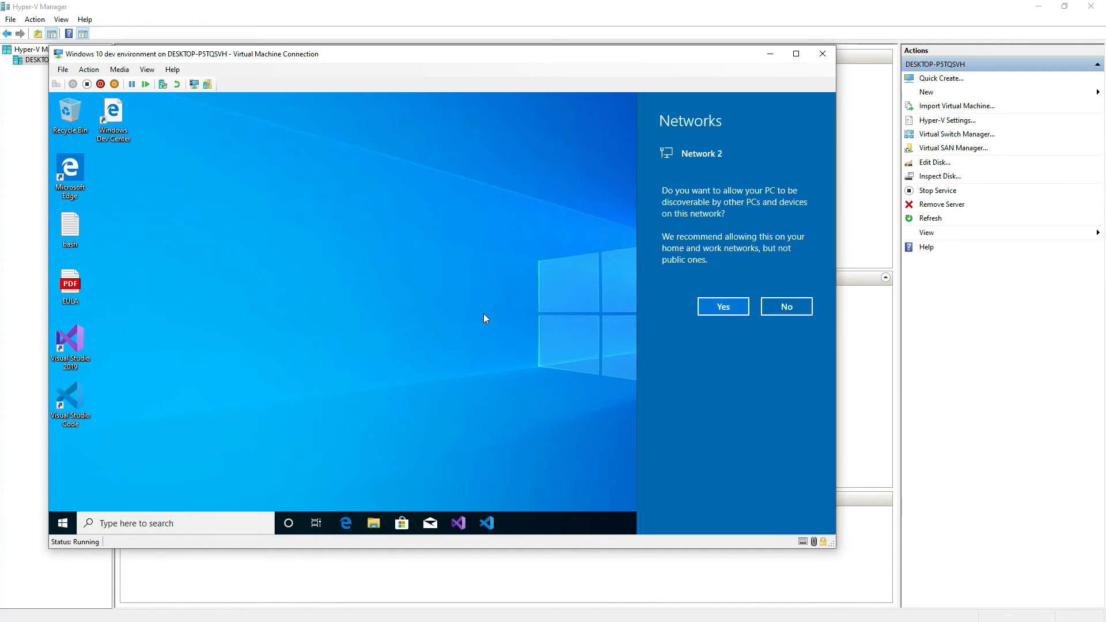
left_click(769, 301)
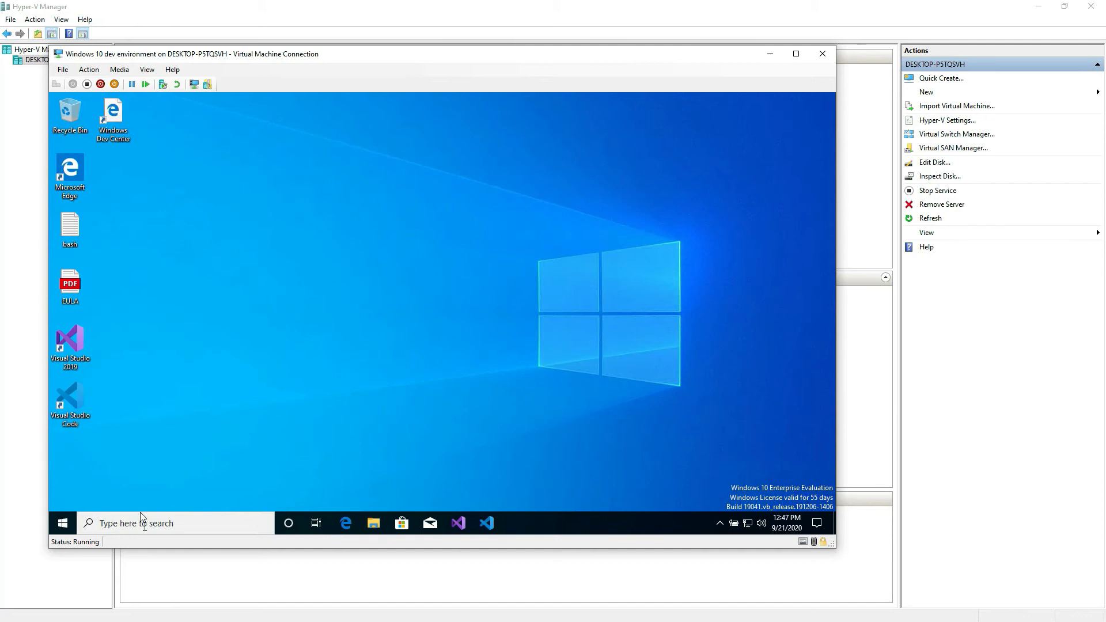
- View the virtual machine's desktop in full screen and back in a window, and look through its list of installed apps
left_click(796, 54)
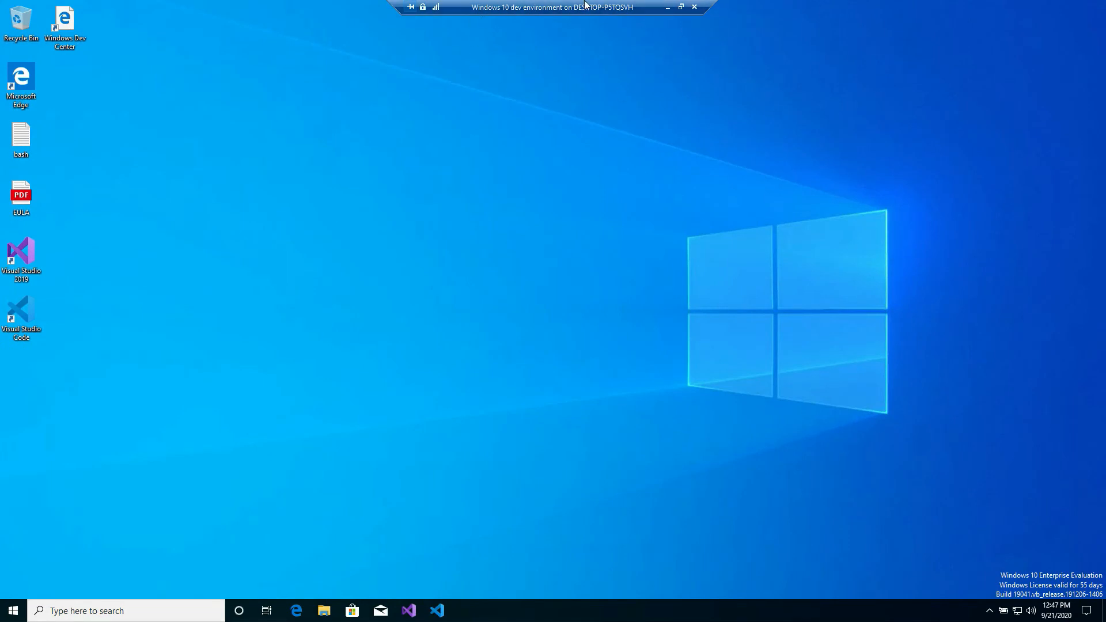
left_click(680, 7)
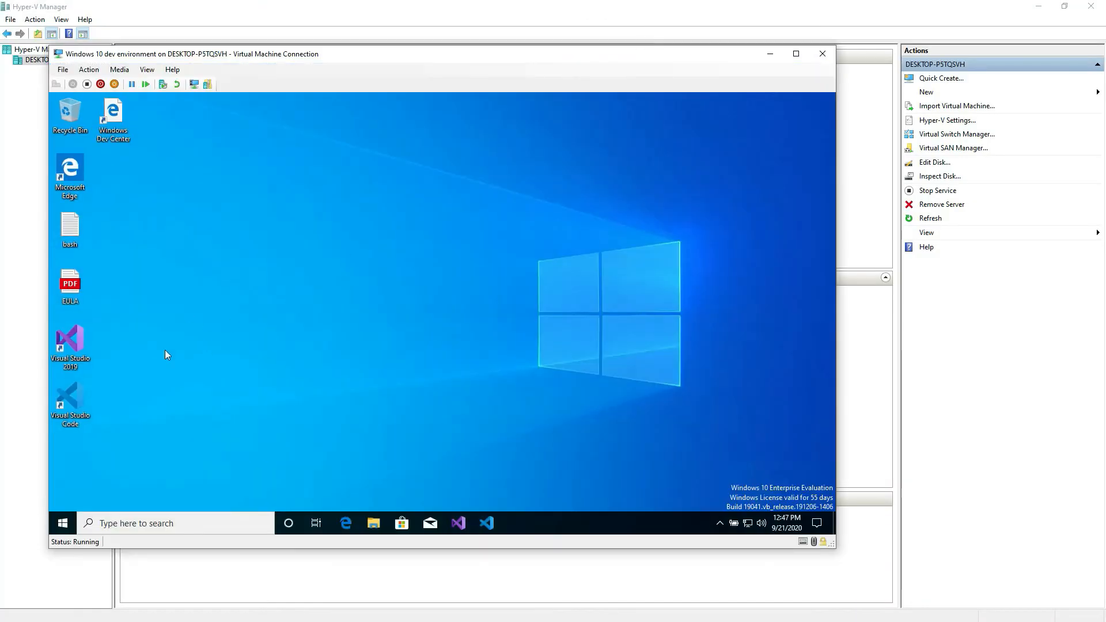
left_click(63, 523)
scroll(127, 301, "down", 15)
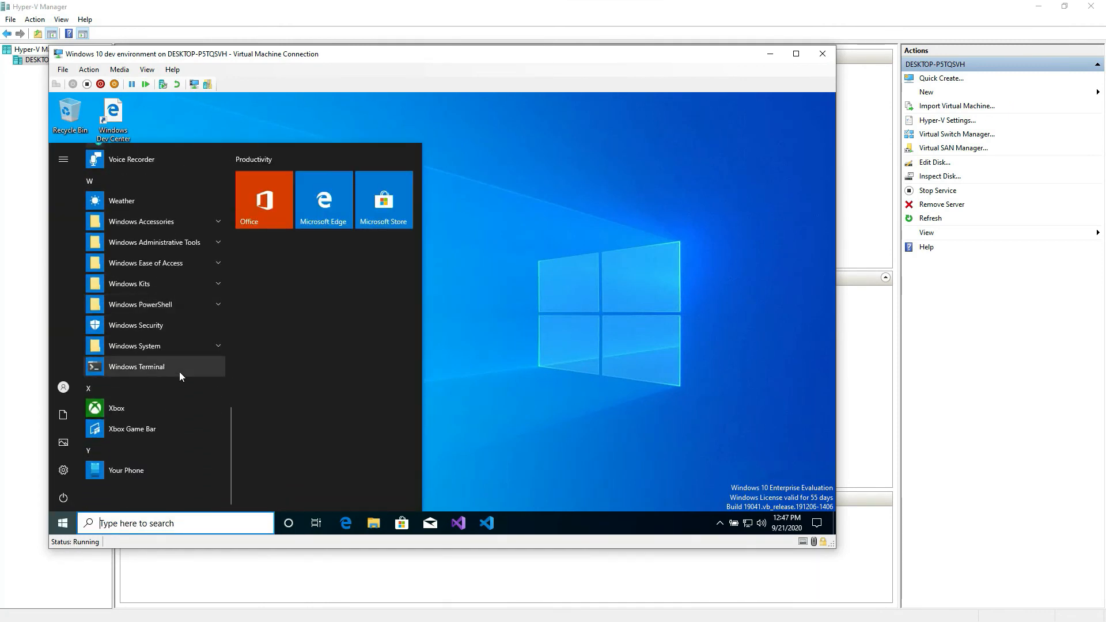
scroll(179, 371, "up", 15)
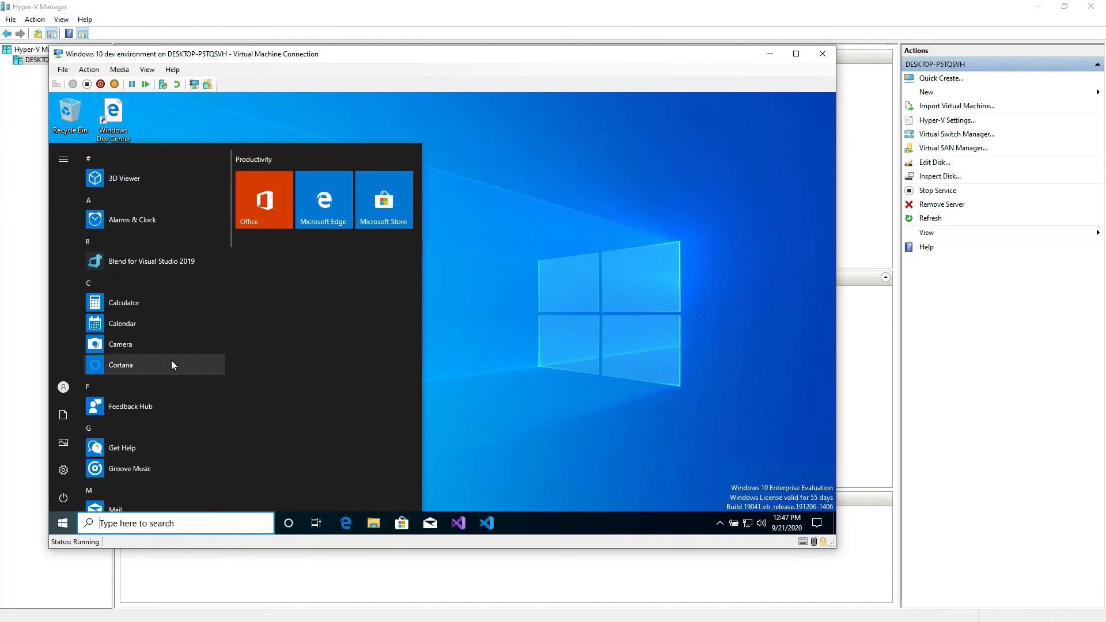
scroll(171, 364, "down", 5)
- Open Microsoft Edge inside the virtual machine and go to google.com
left_click(346, 523)
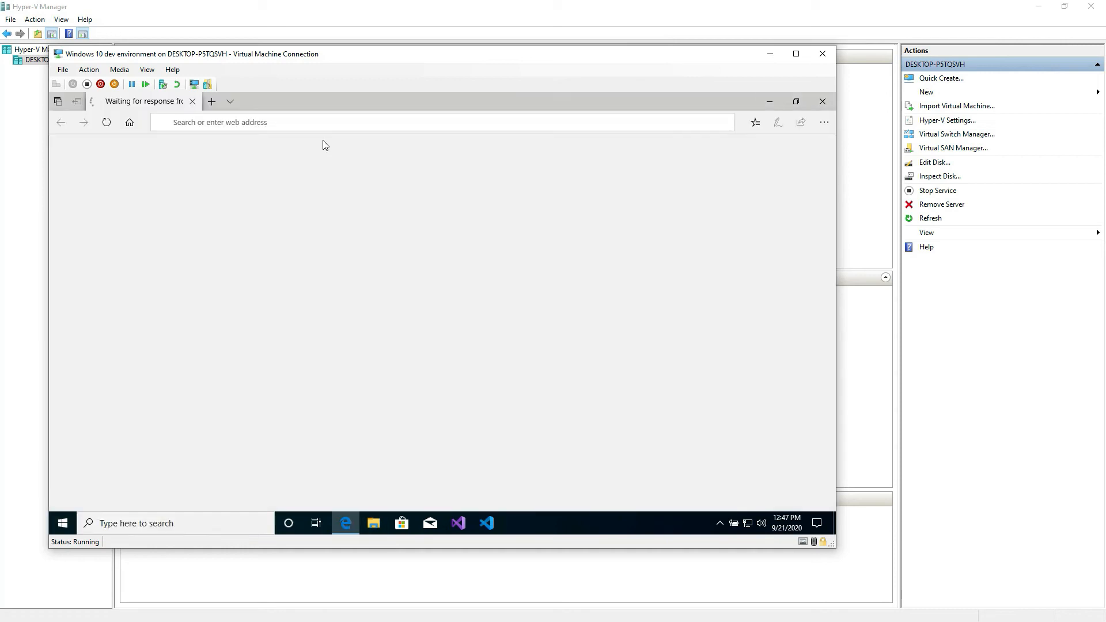
left_click(331, 119)
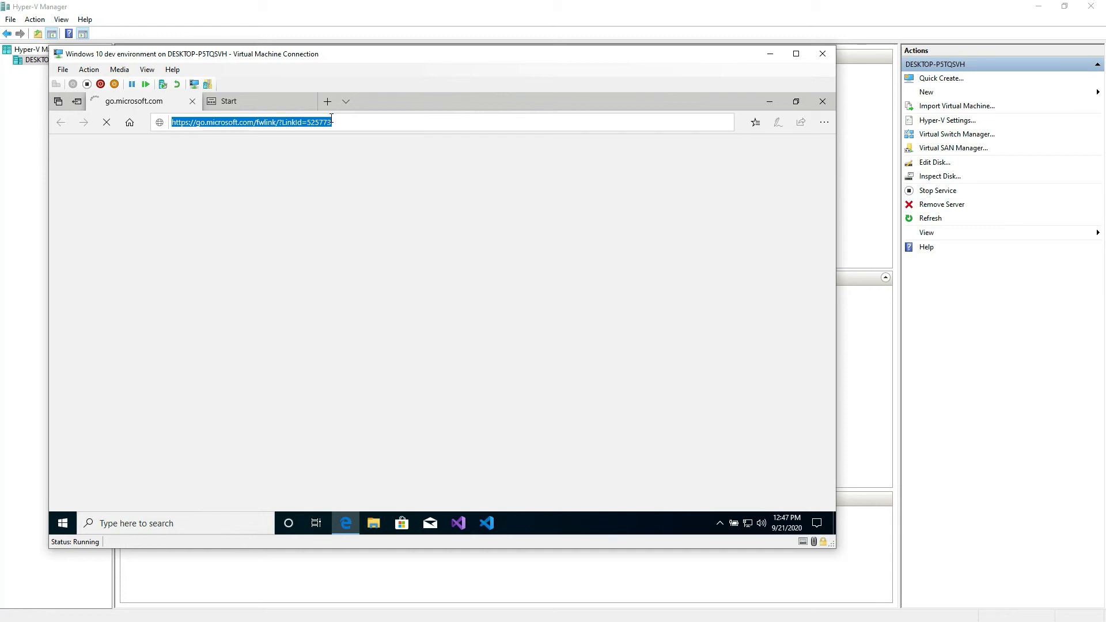
type("google.com")
key("Return")
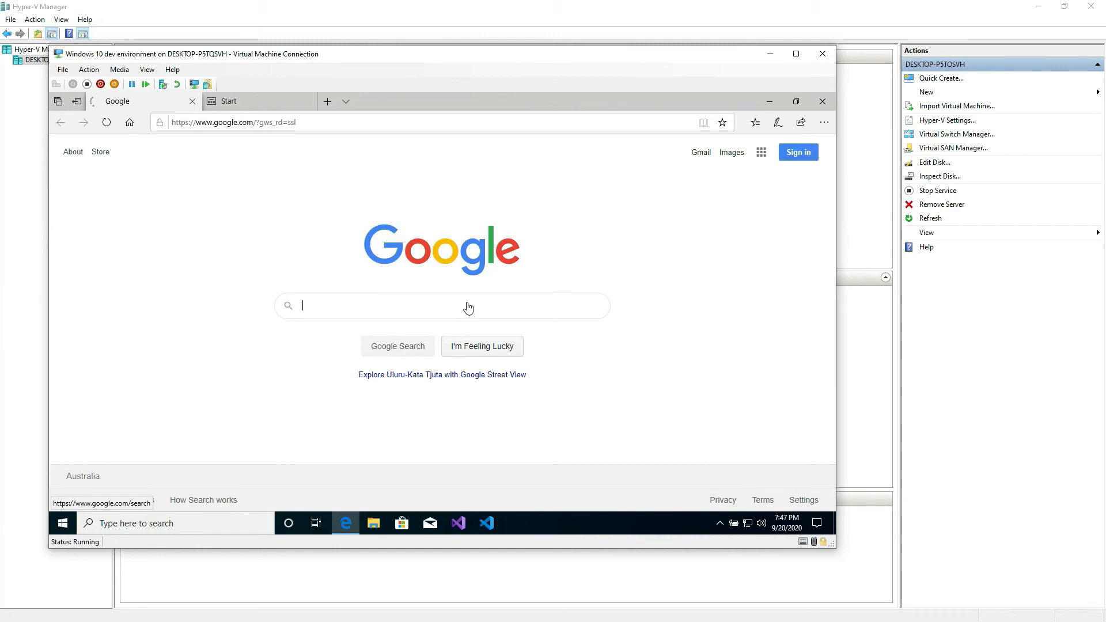
- Close the extra Start page in the browser and follow Google's offer to the Chrome download page
left_click(226, 102)
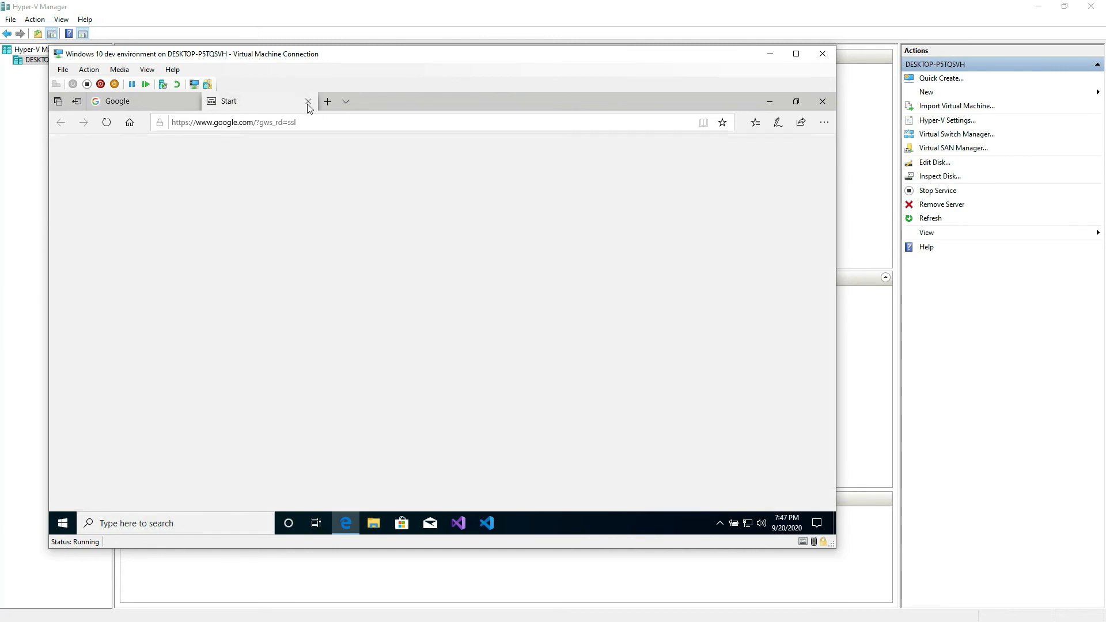
left_click(307, 101)
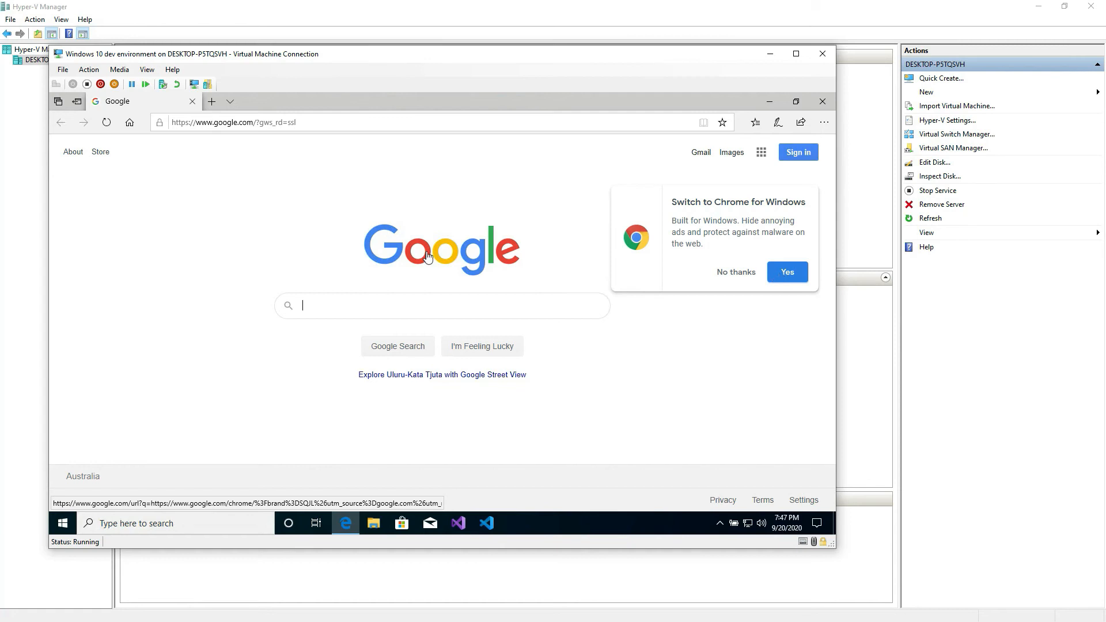
left_click(769, 279)
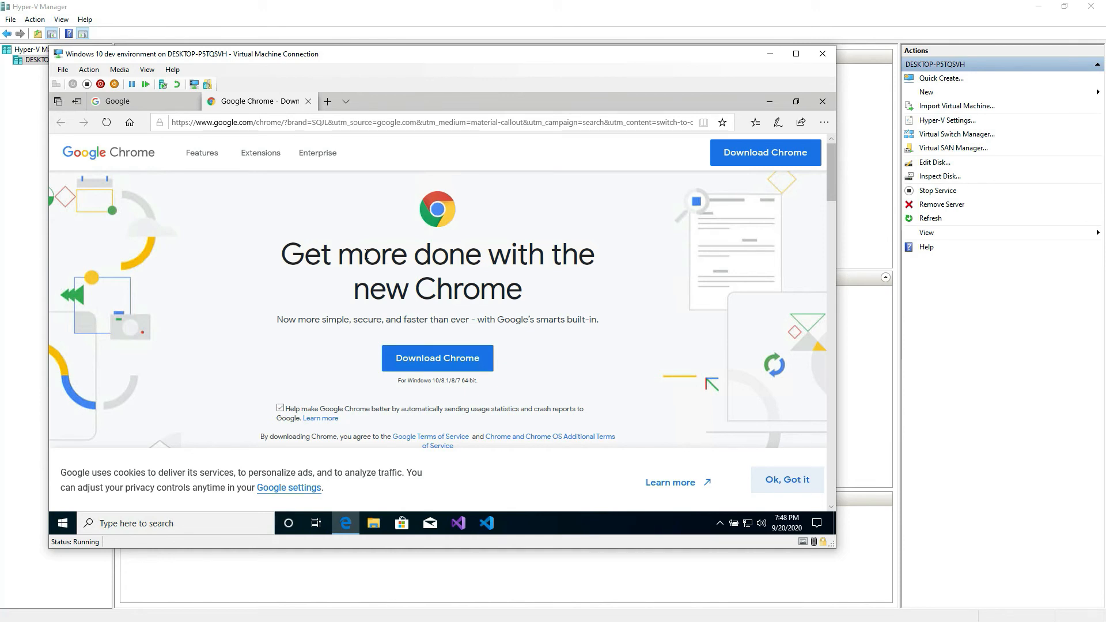
- Minimize the virtual machine connection and review the memory and processor settings of the Windows 10 dev environment machine
left_click(770, 54)
left_click(178, 90)
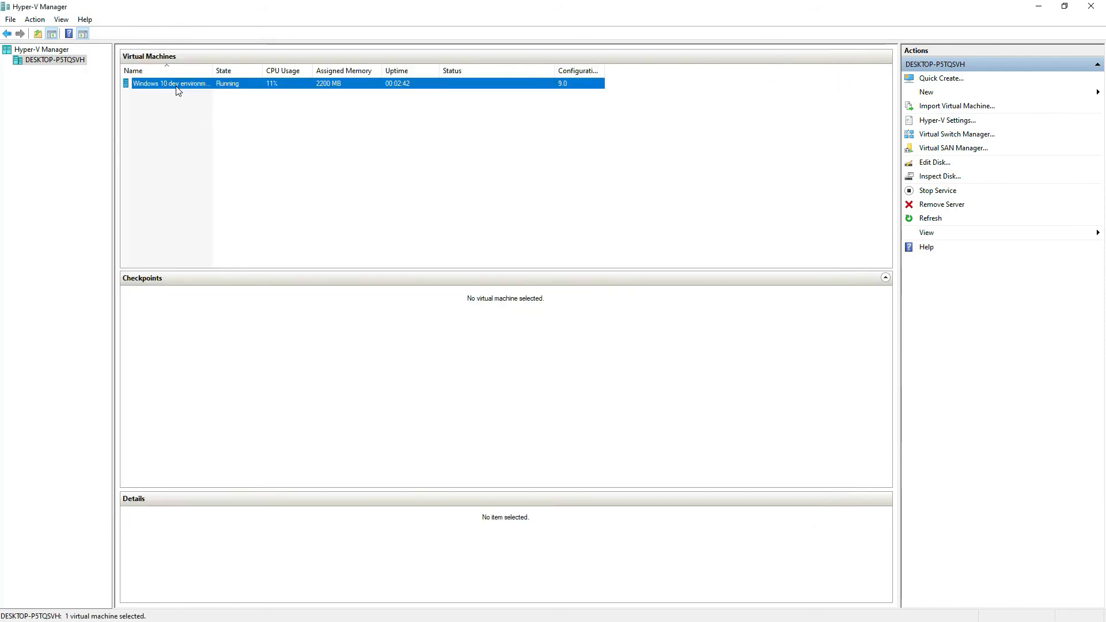
right_click(176, 87)
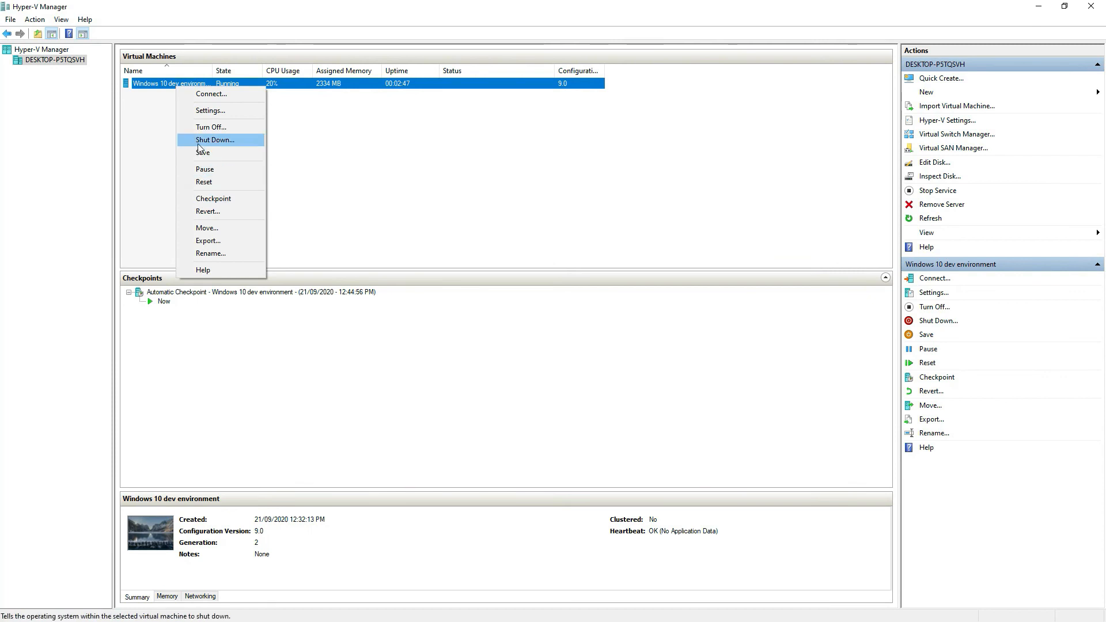
left_click(279, 175)
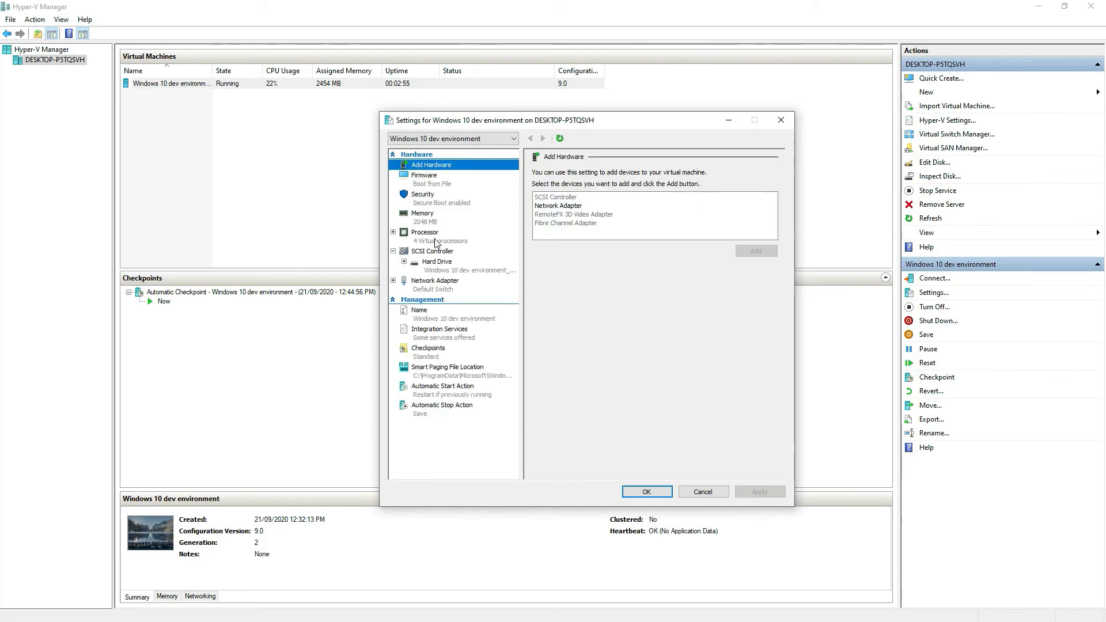
left_click(418, 218)
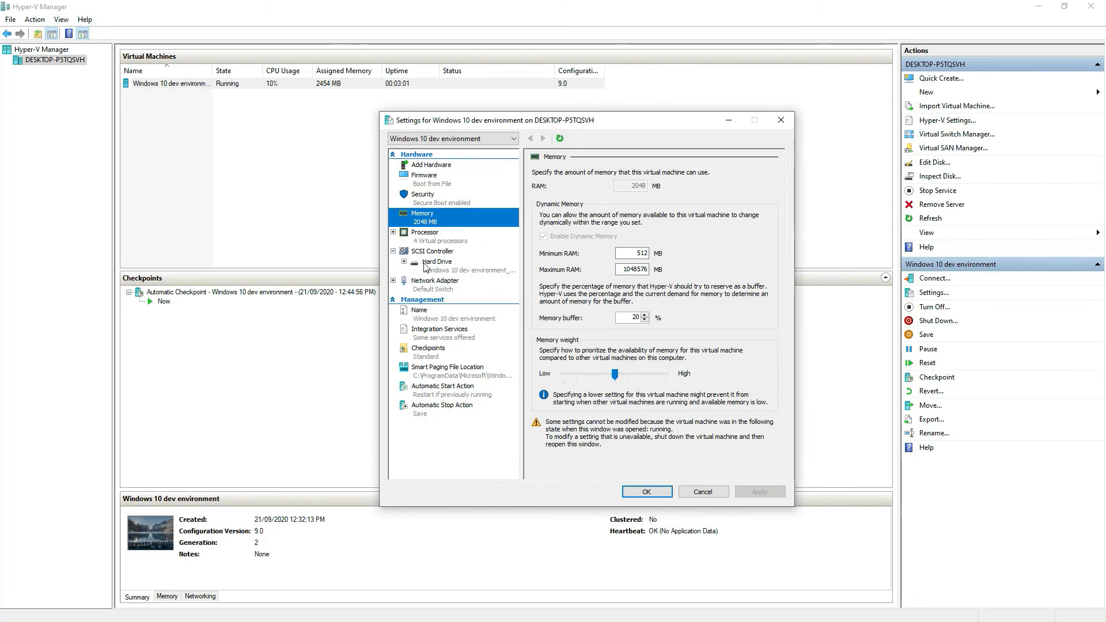
left_click(419, 239)
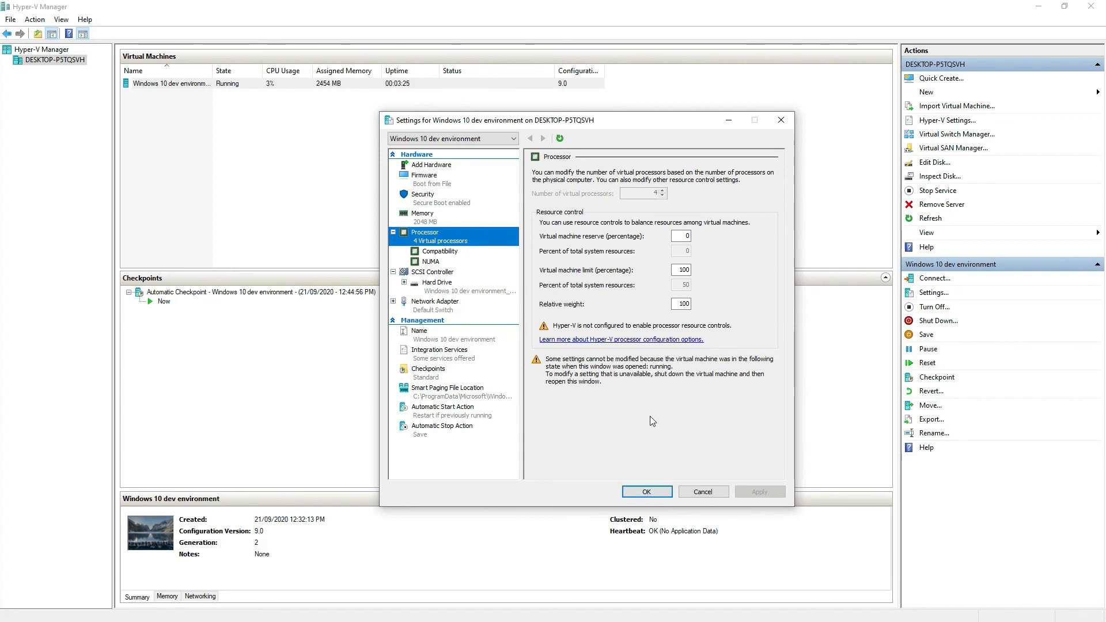
left_click(660, 494)
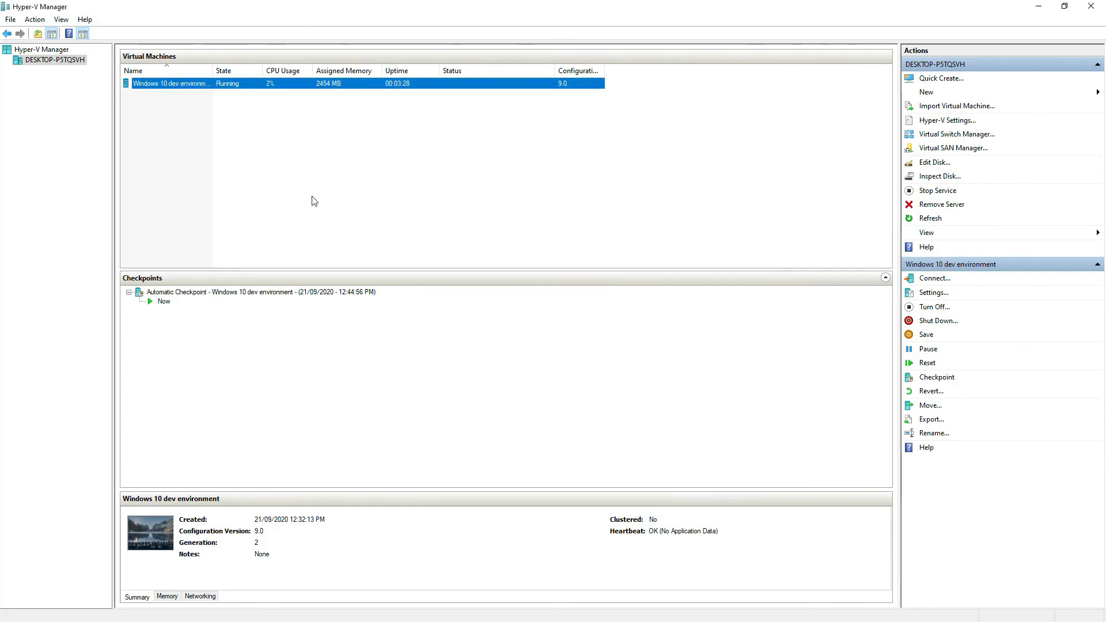